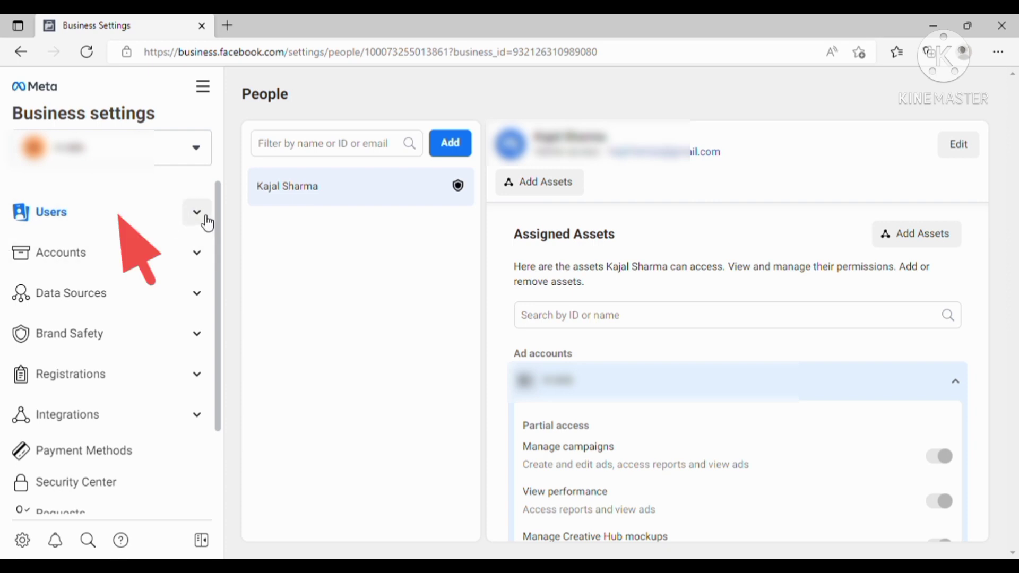
Review the categories under Users and the options for adding a Page under Accounts.
click(206, 221)
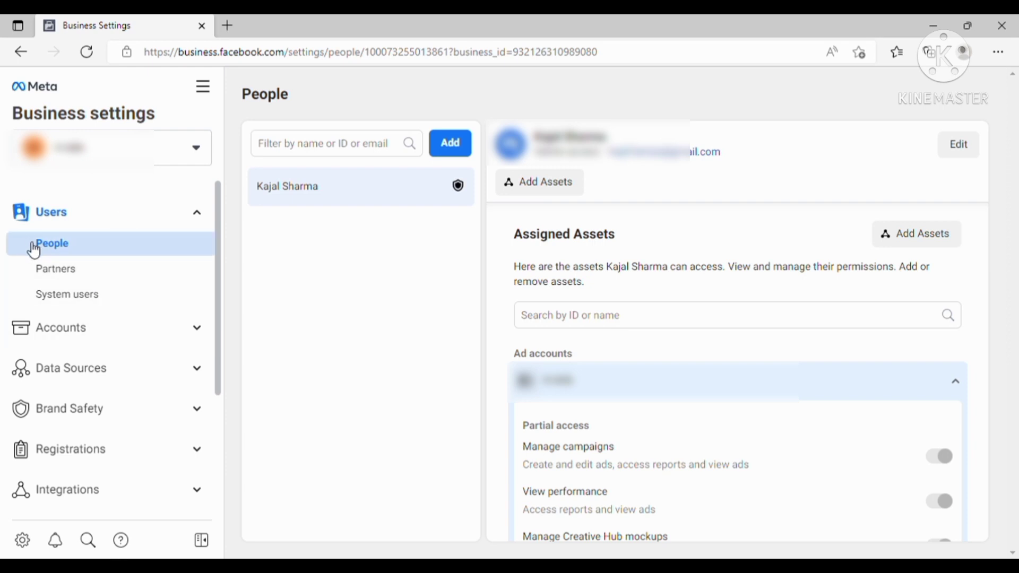
click(206, 217)
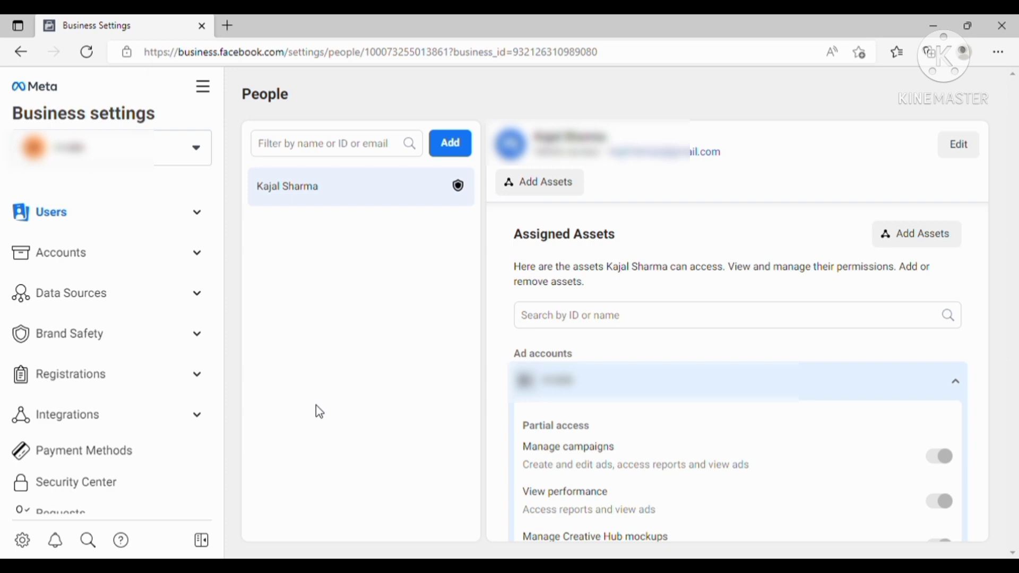
click(205, 269)
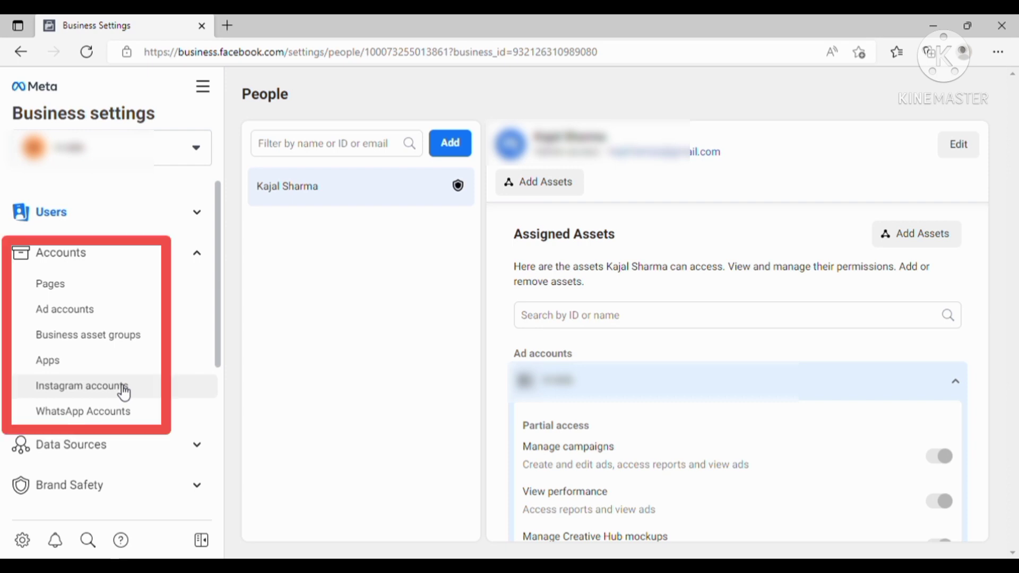
click(94, 298)
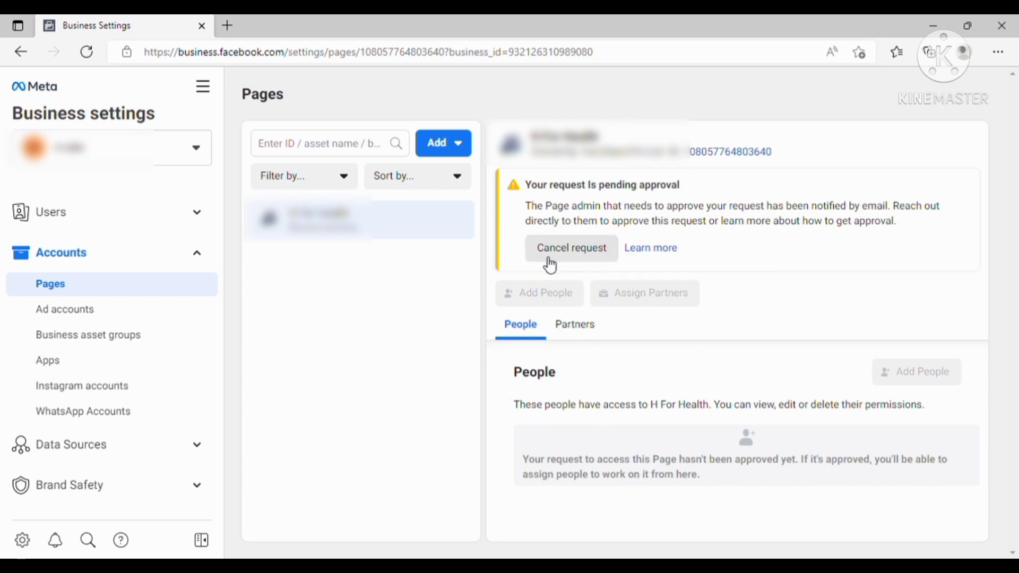
click(460, 153)
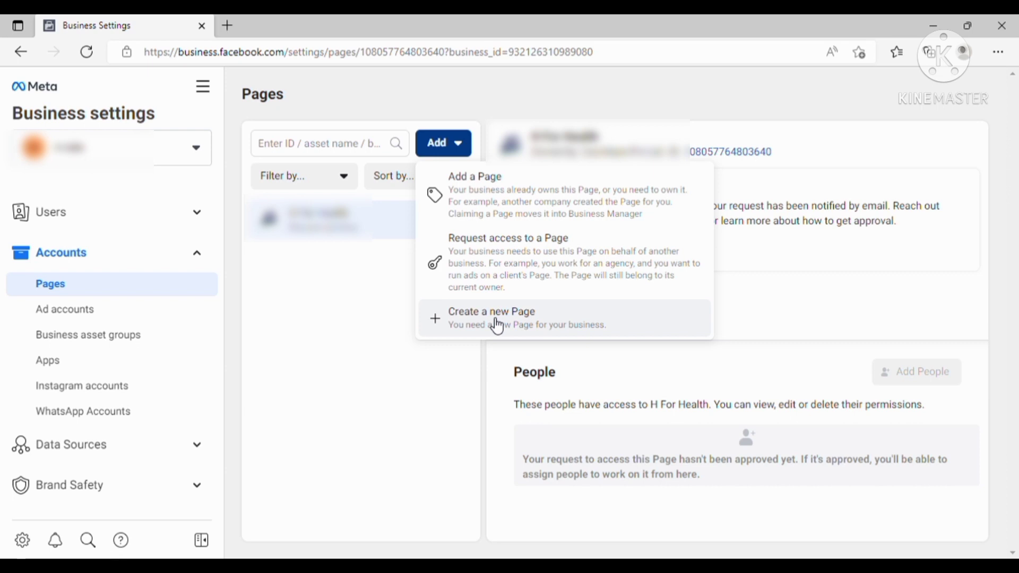
View the Ad accounts page under Accounts and examine the options for adding an ad account.
click(100, 322)
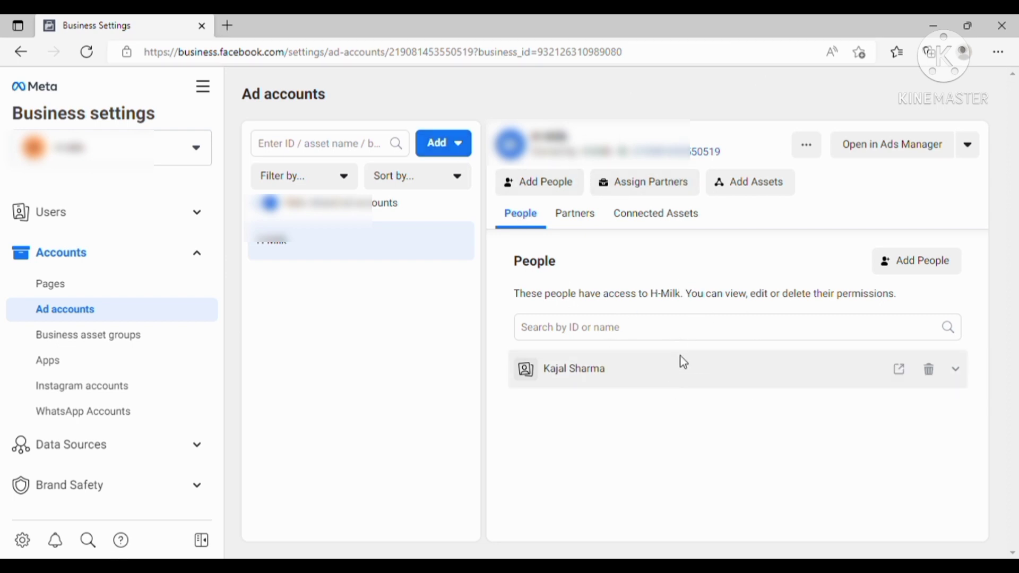
click(461, 150)
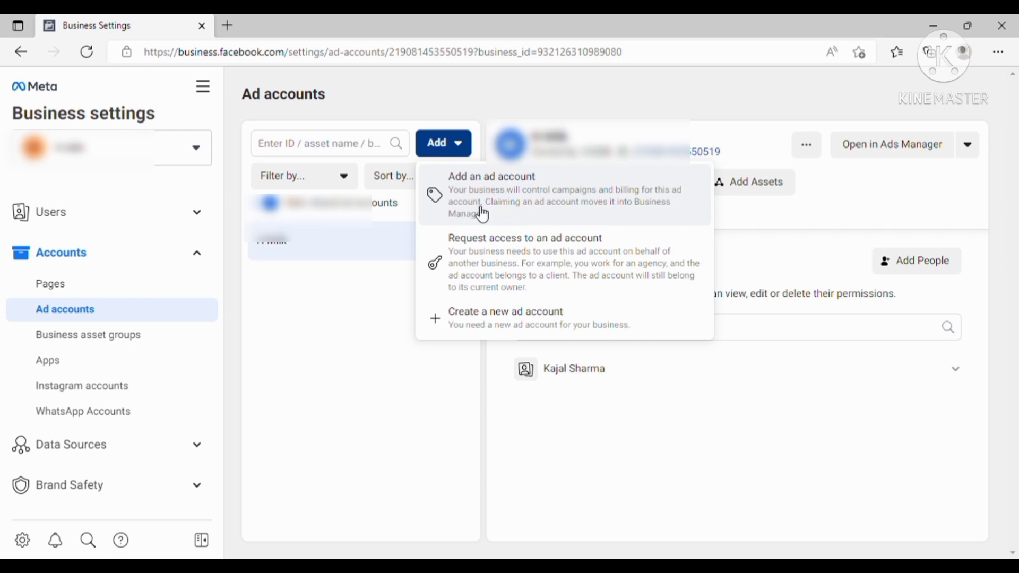
click(339, 435)
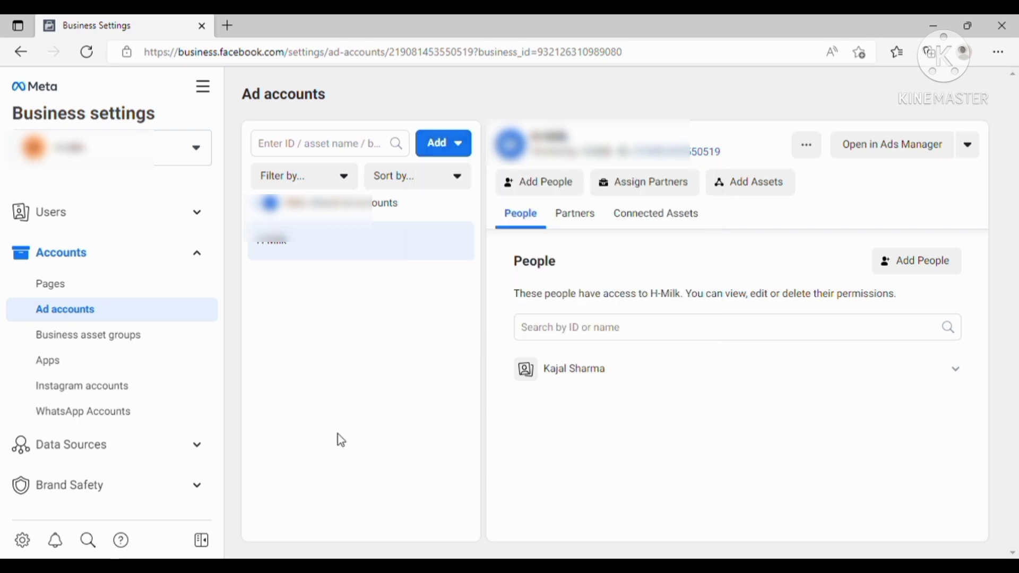
Open the selected ad account in Ads Manager and view the campaign objectives offered for a new campaign.
click(919, 154)
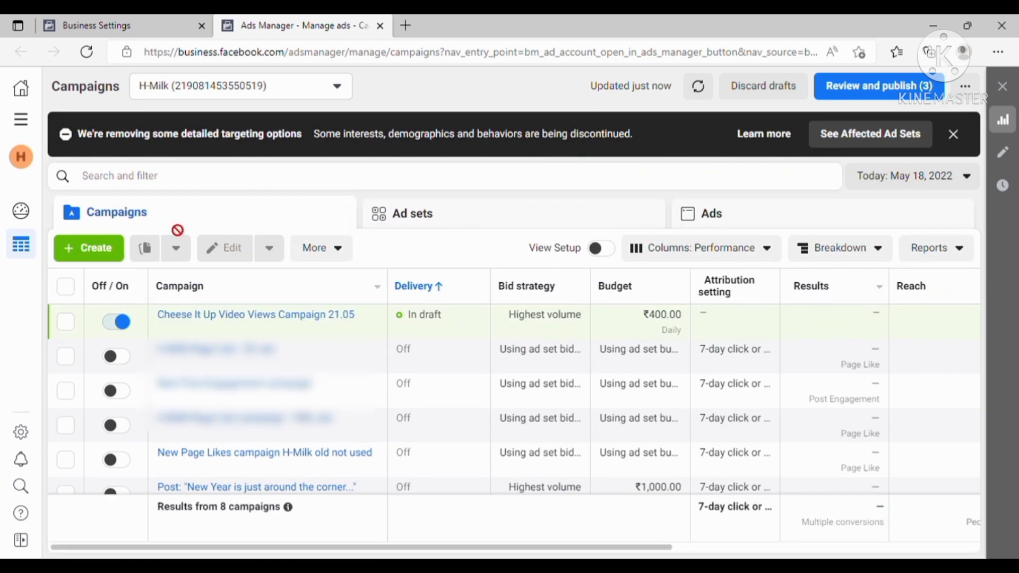
click(101, 254)
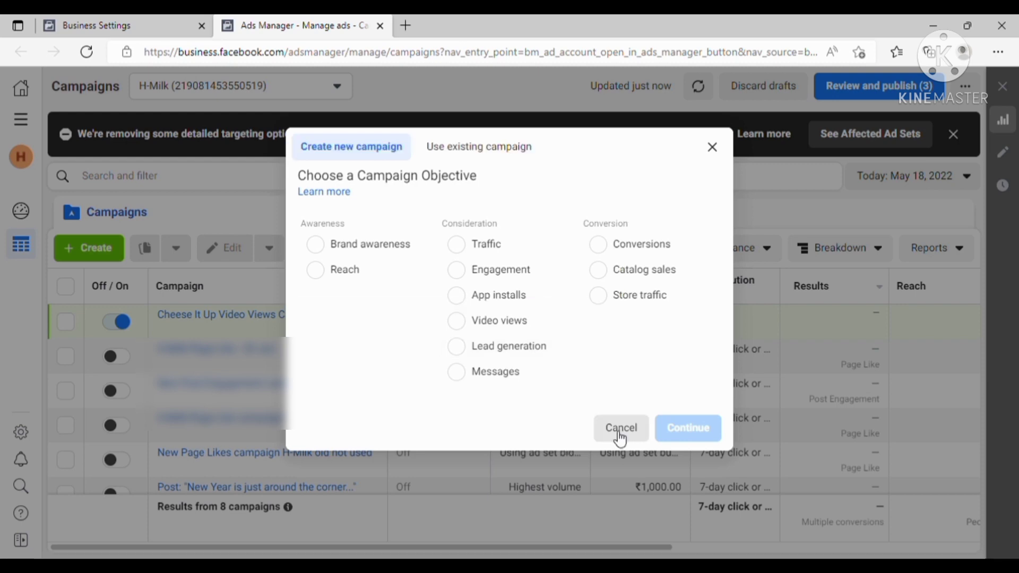
click(722, 154)
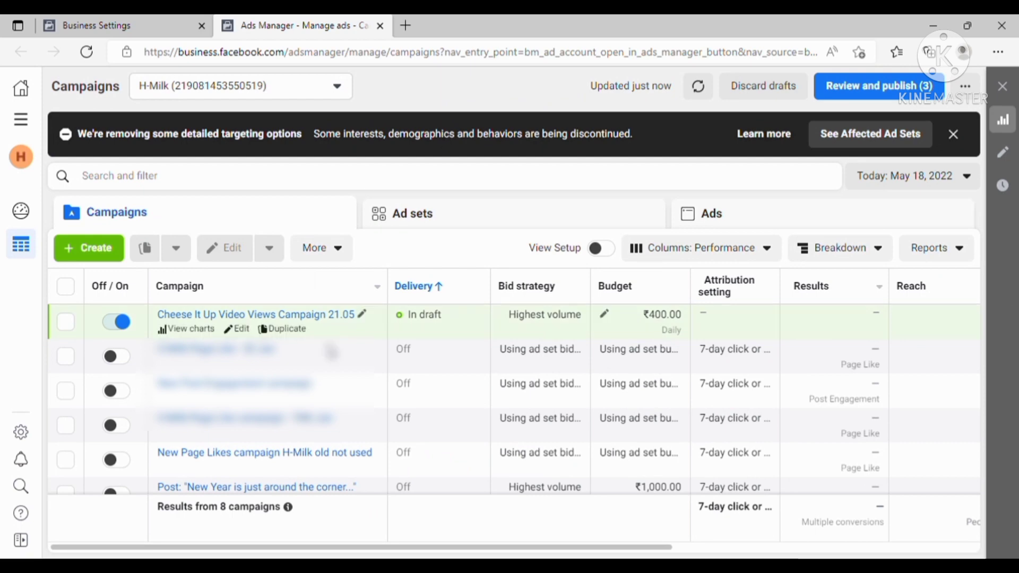
Return to Business Settings and recheck the ways to add, request or create an ad account.
click(127, 22)
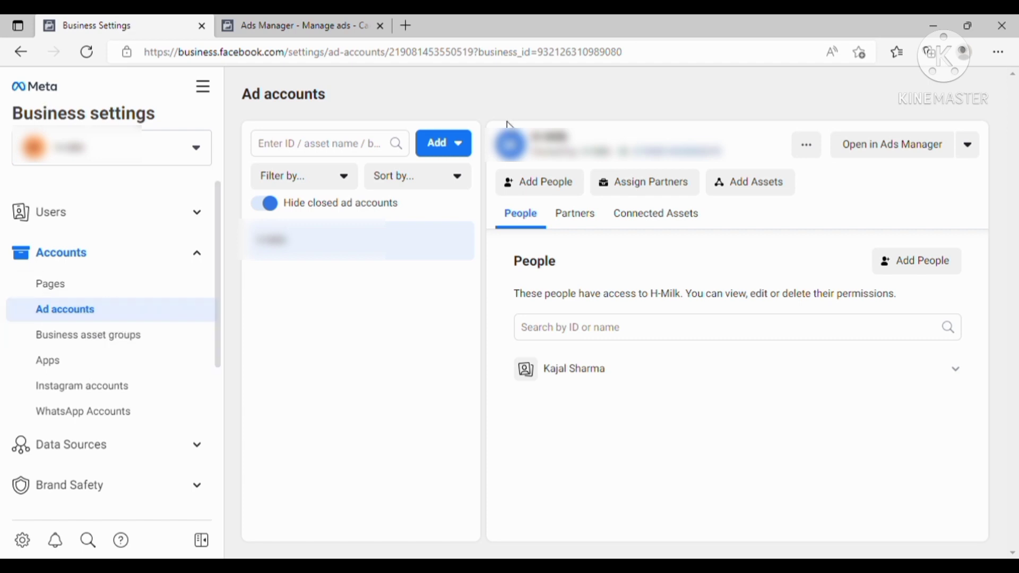
click(440, 154)
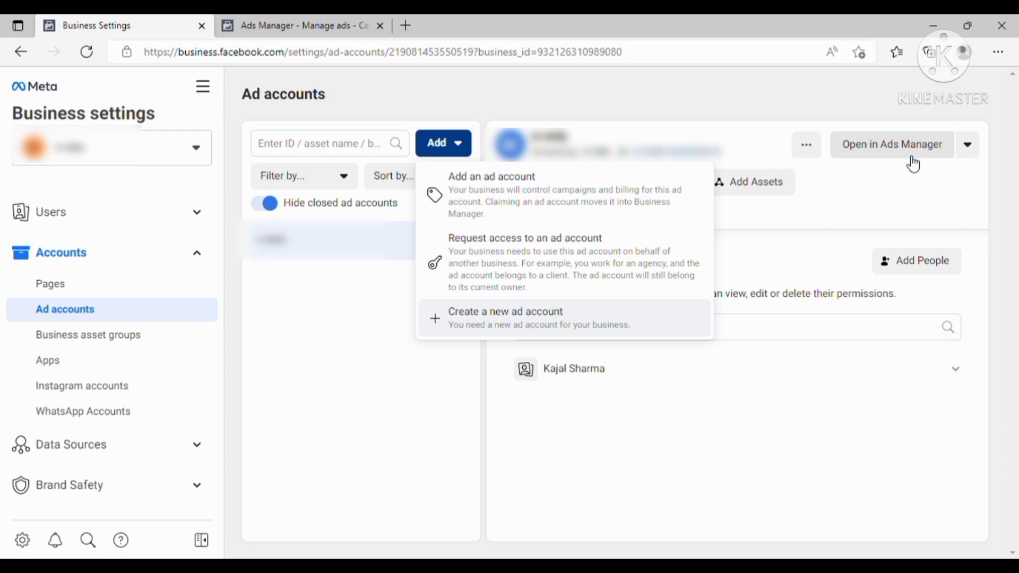
Look through the Business asset groups, Apps, Instagram accounts and WhatsApp Accounts pages under Accounts.
click(108, 340)
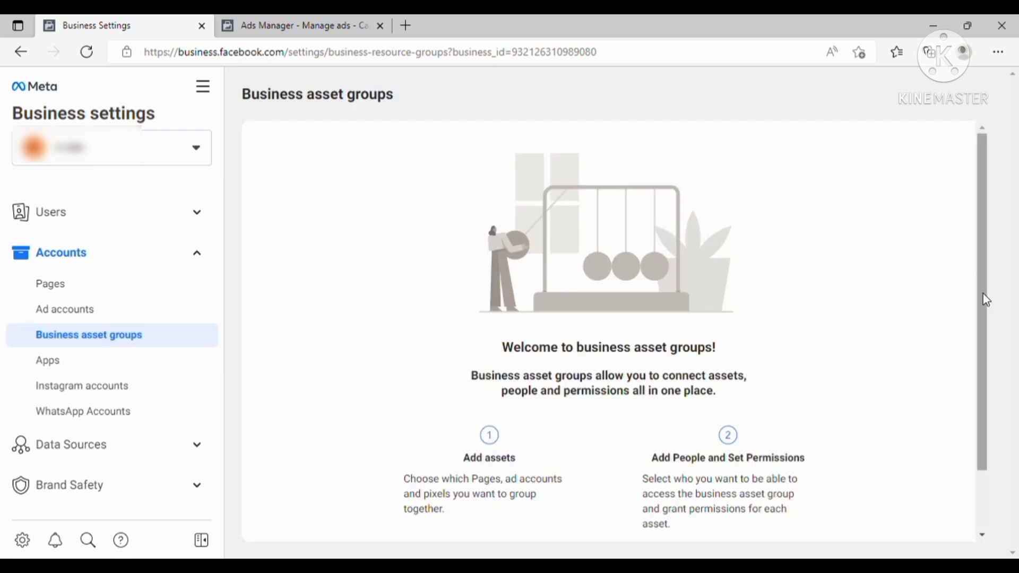
drag(986, 300, 997, 404)
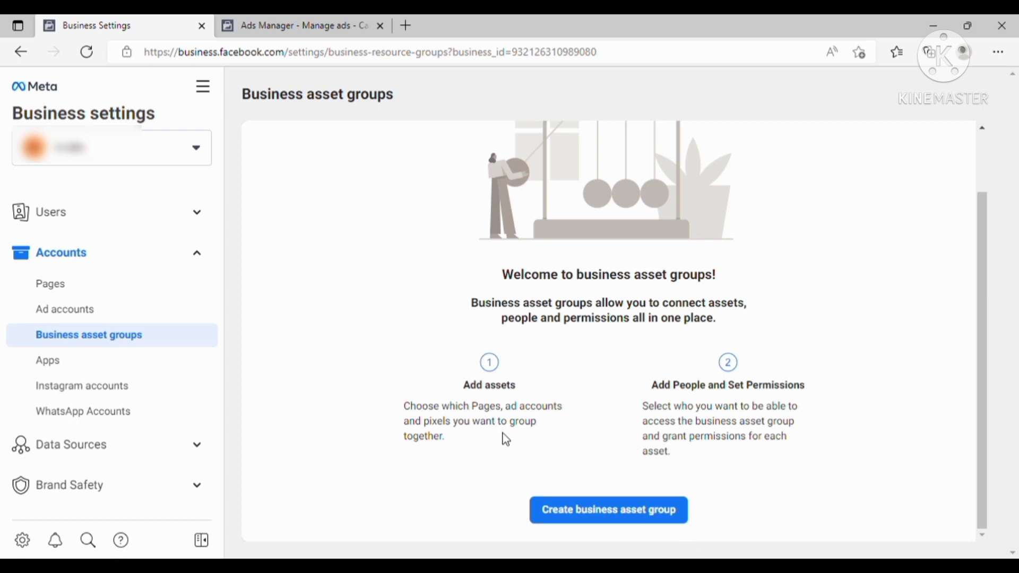
click(56, 377)
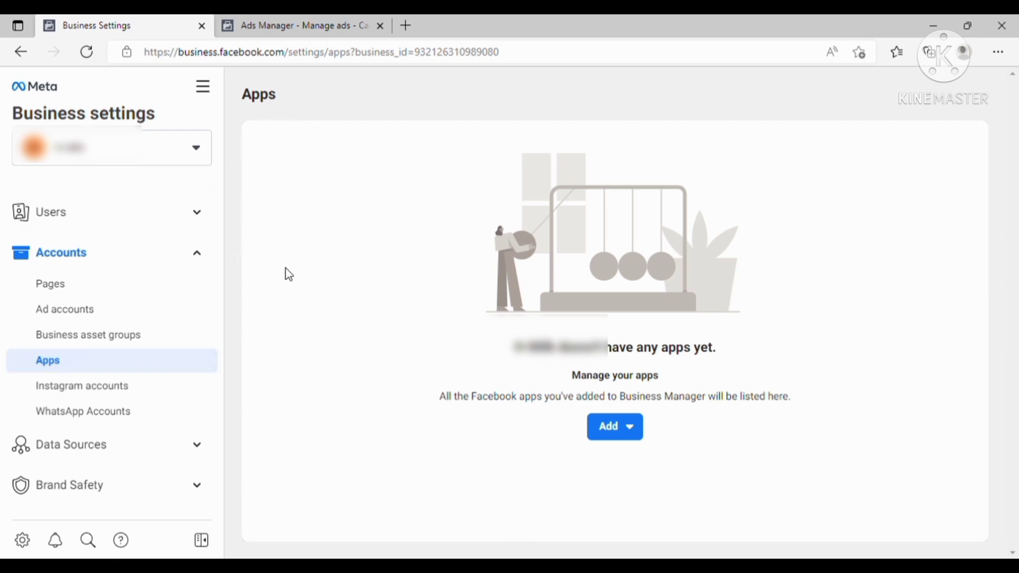
scroll(220, 279, down, 1)
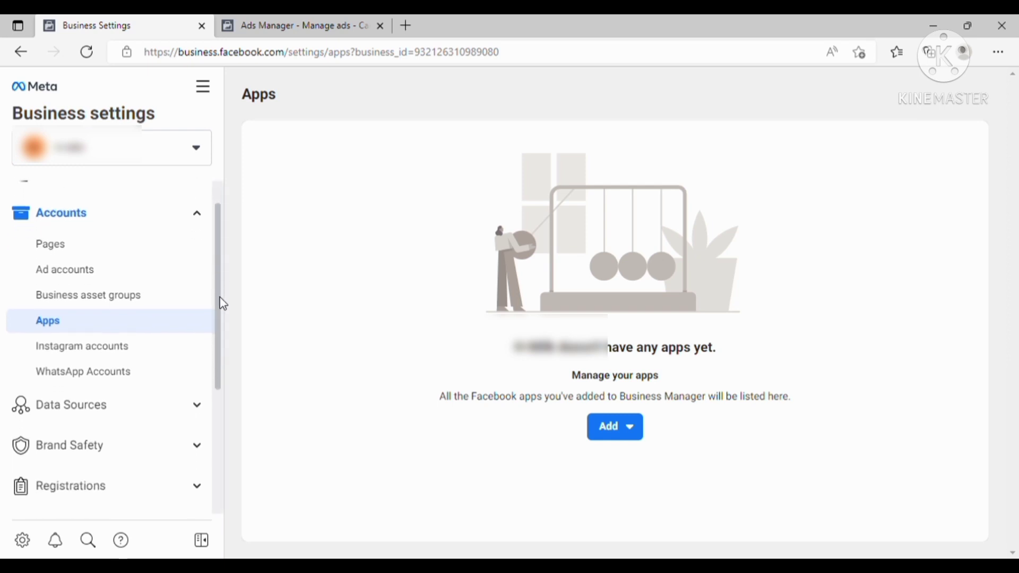
click(100, 322)
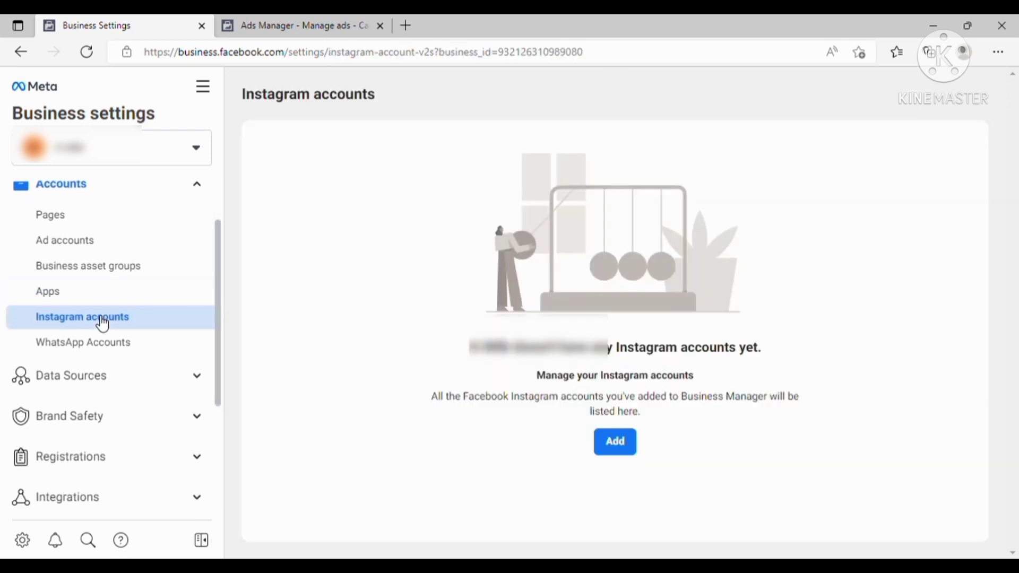
click(102, 348)
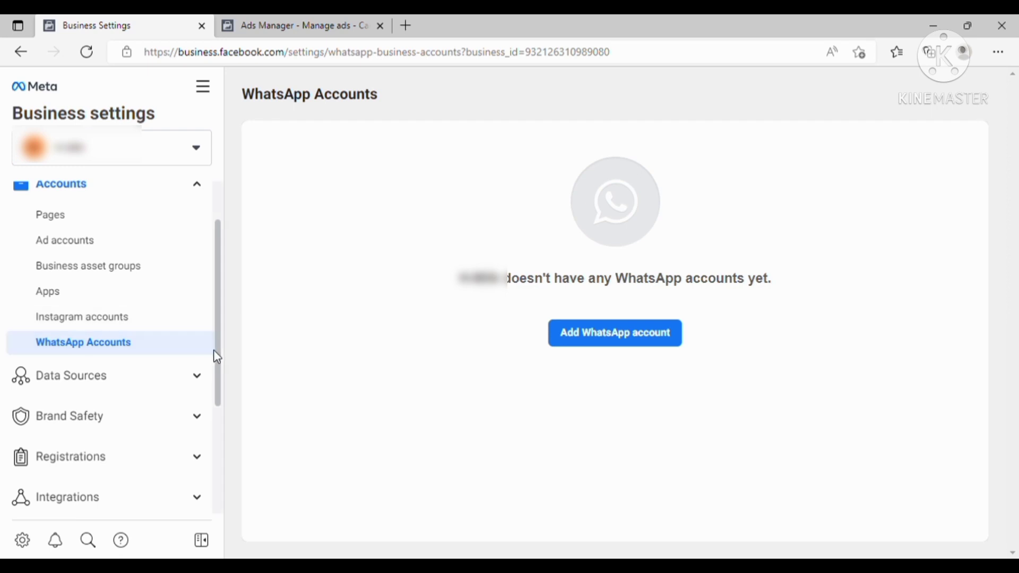
Examine the Data Sources section and view its Pixels page.
drag(220, 364, 222, 446)
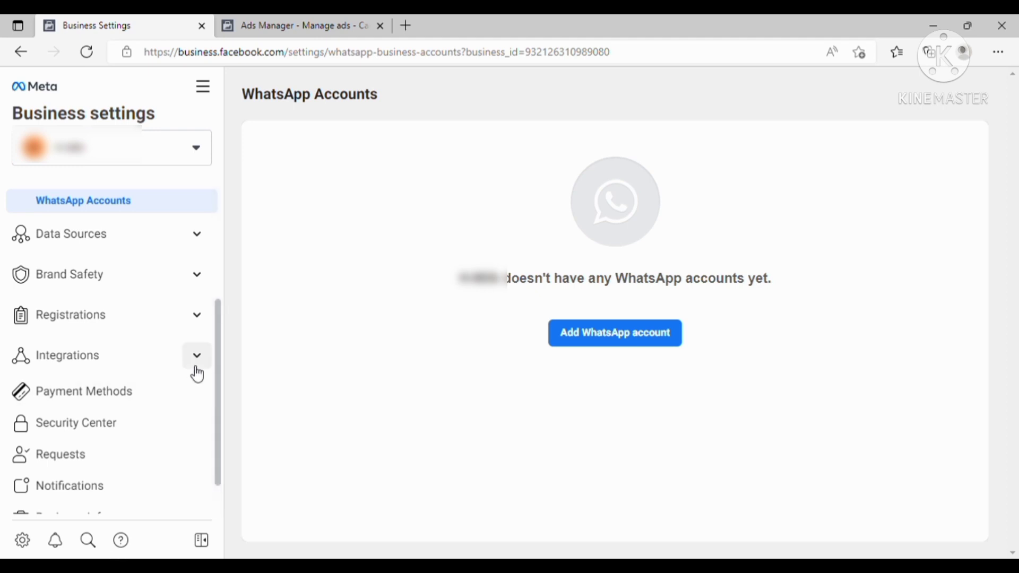
click(202, 242)
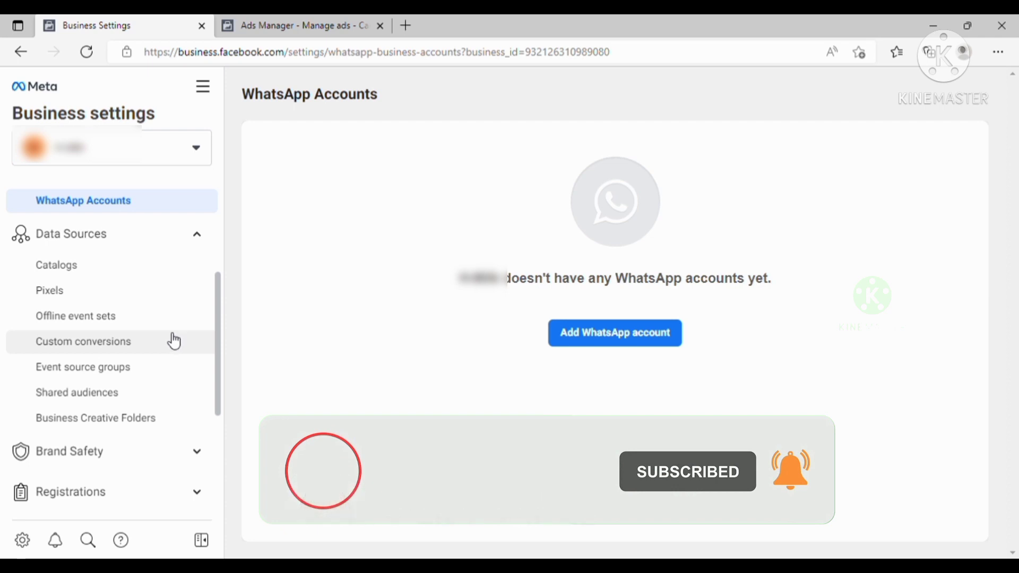
click(76, 298)
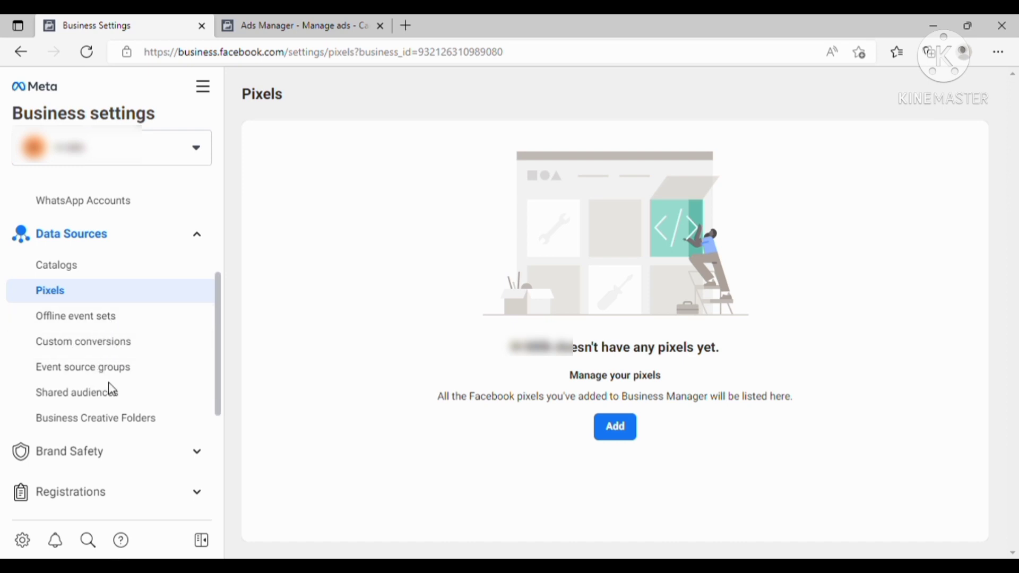
Expand Brand Safety and Registrations and review their entries along with the remaining settings sections.
drag(221, 375, 220, 393)
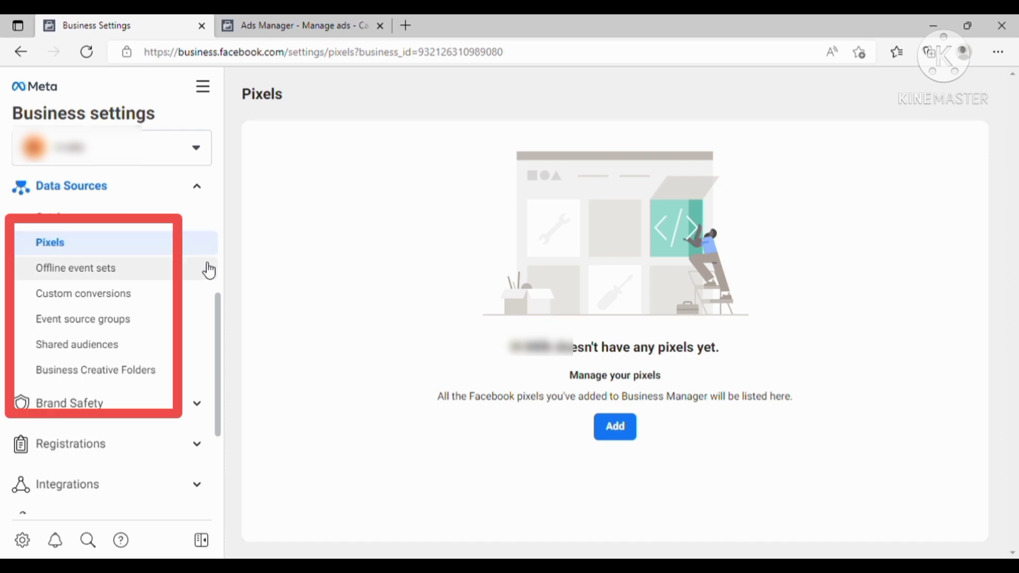
drag(218, 319, 224, 372)
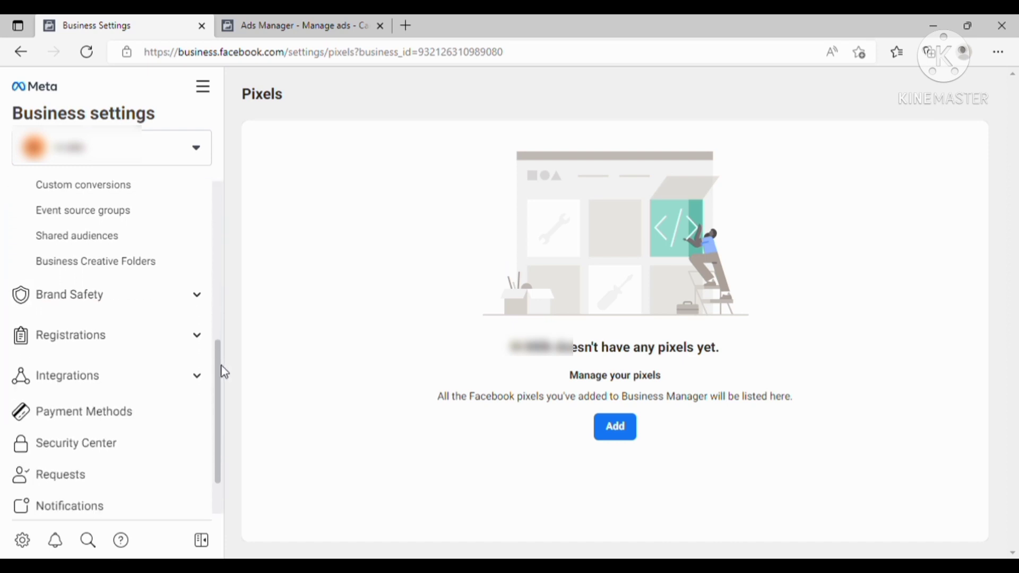
click(185, 300)
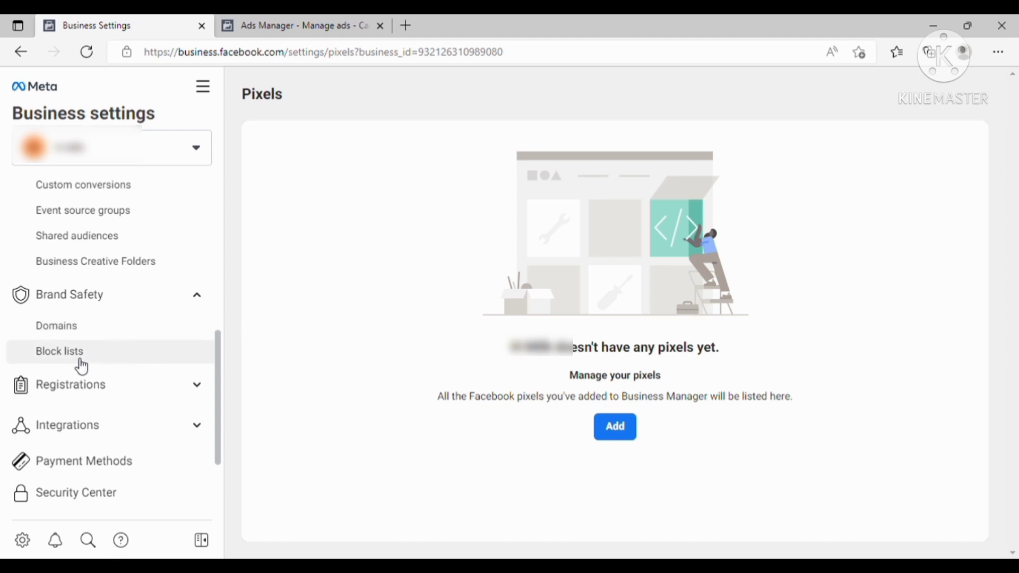
click(158, 400)
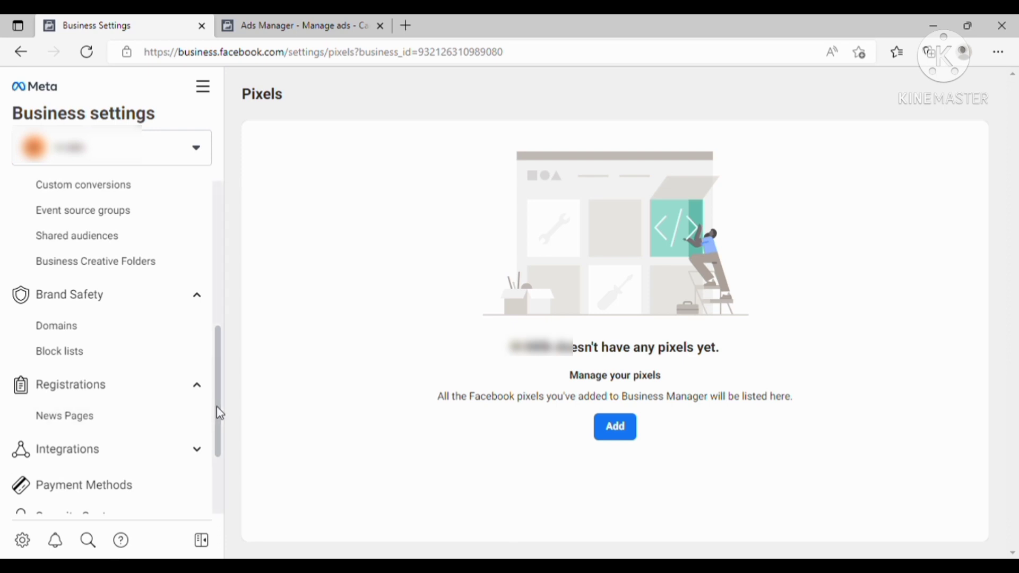
drag(214, 412, 218, 447)
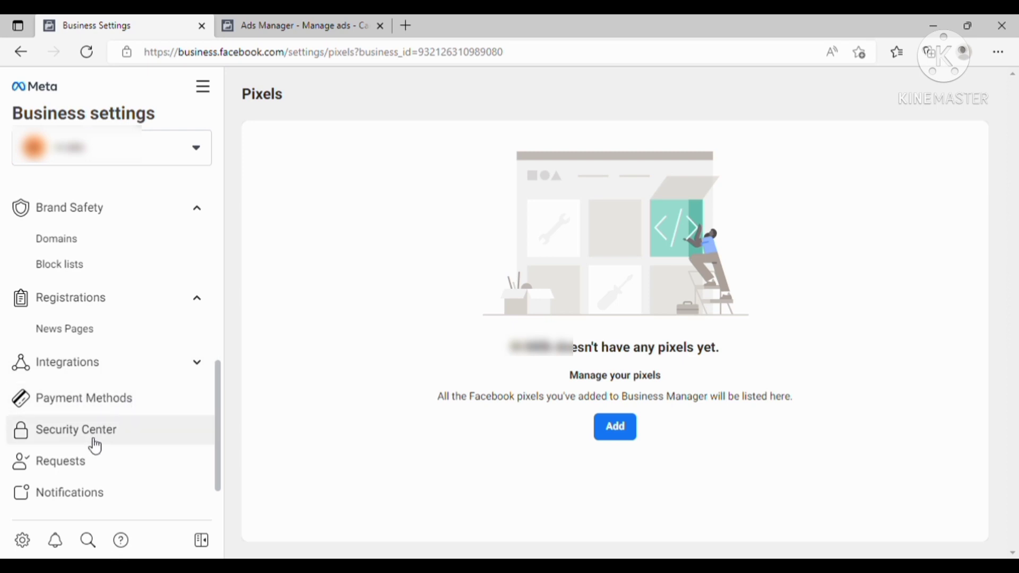
scroll(216, 467, down, 1)
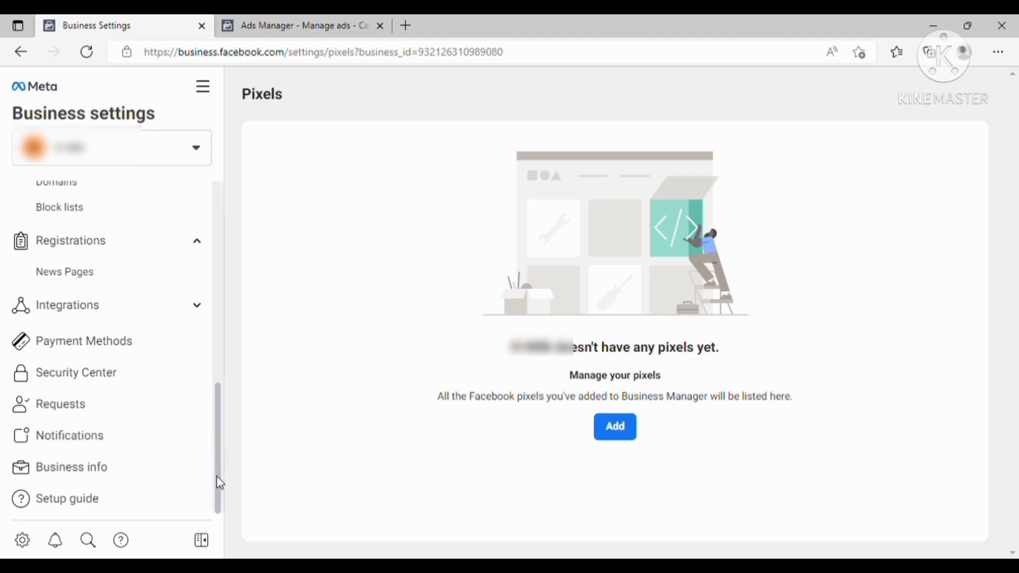
Read through the Business info page, from the business details to the business options.
click(124, 472)
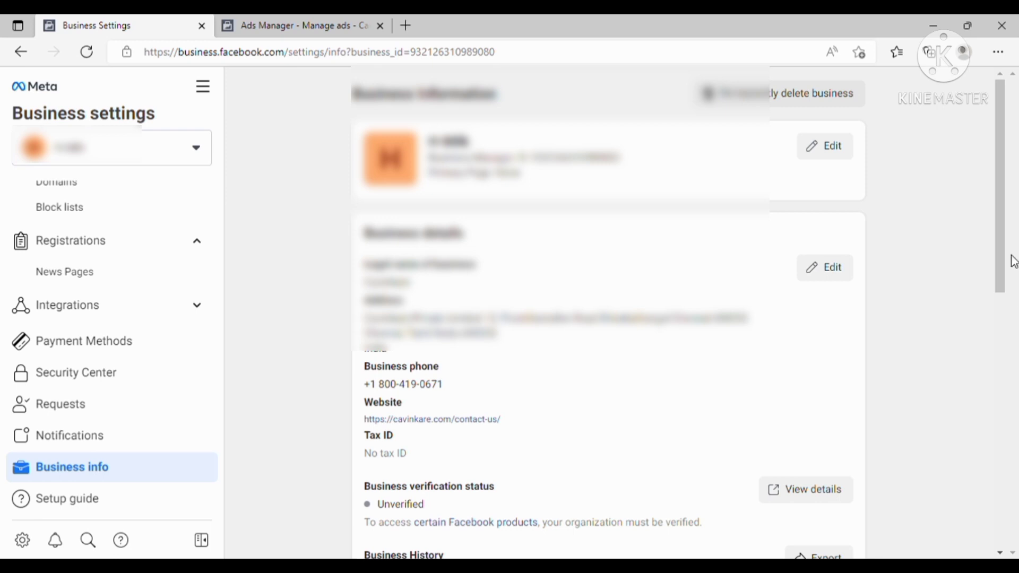
drag(1002, 254, 1003, 299)
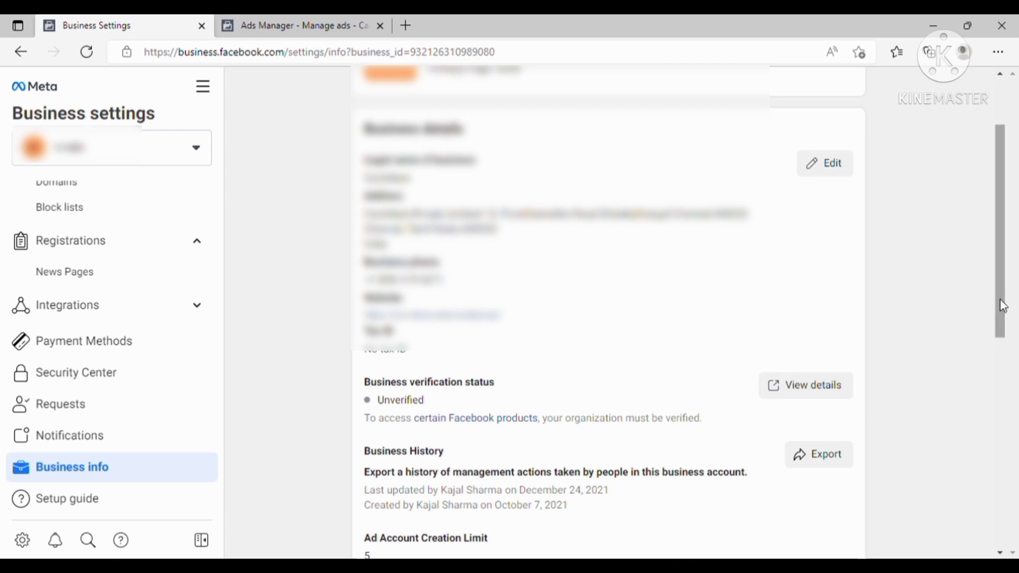
drag(1004, 306, 1006, 336)
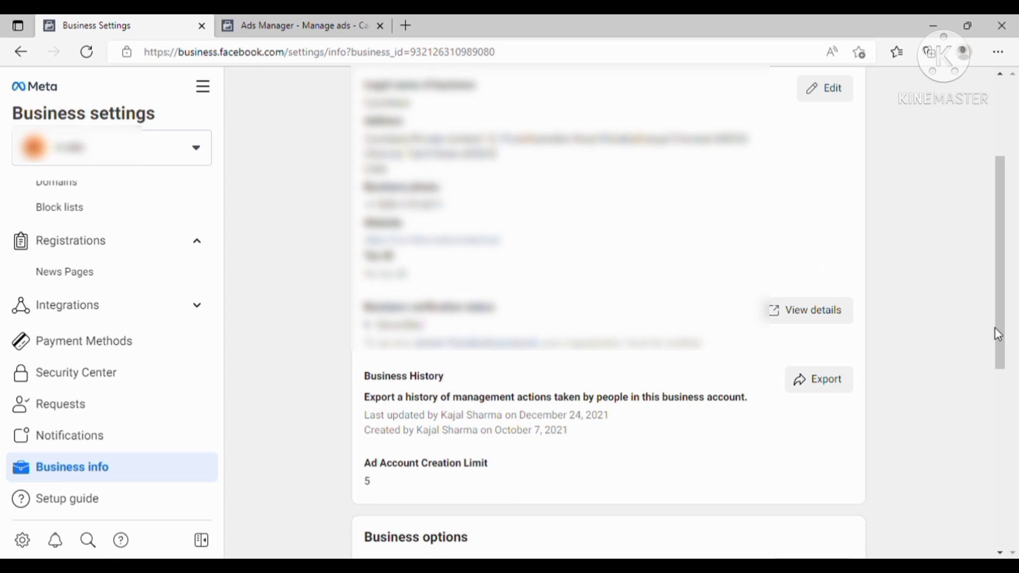
drag(1002, 341, 1008, 387)
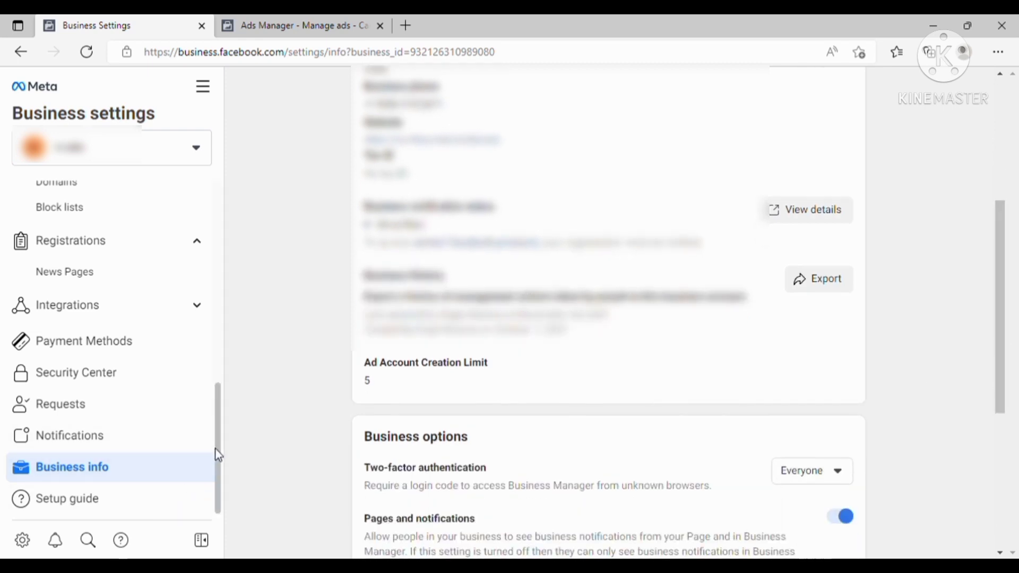
scroll(215, 448, up, 3)
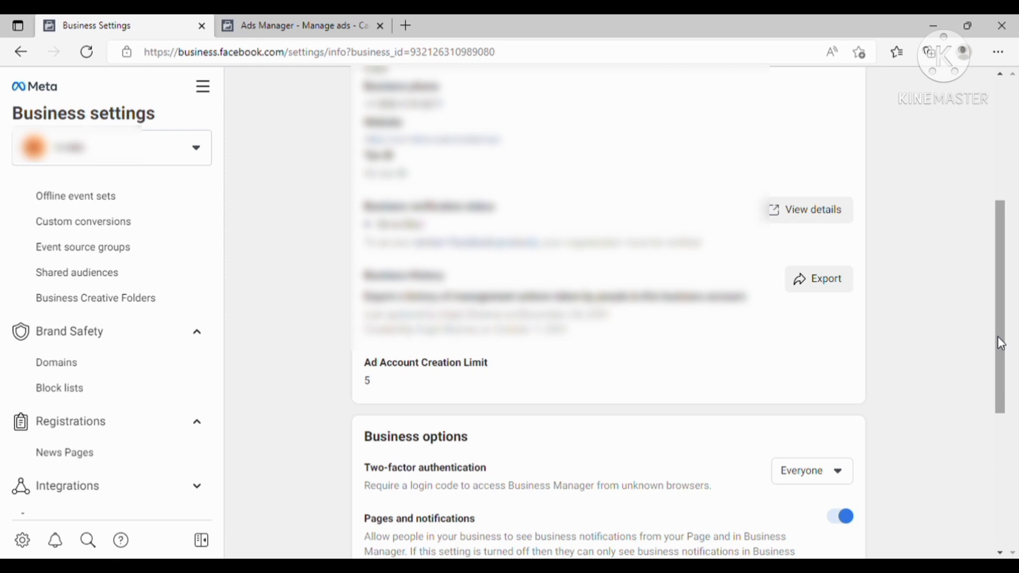
drag(998, 370, 997, 245)
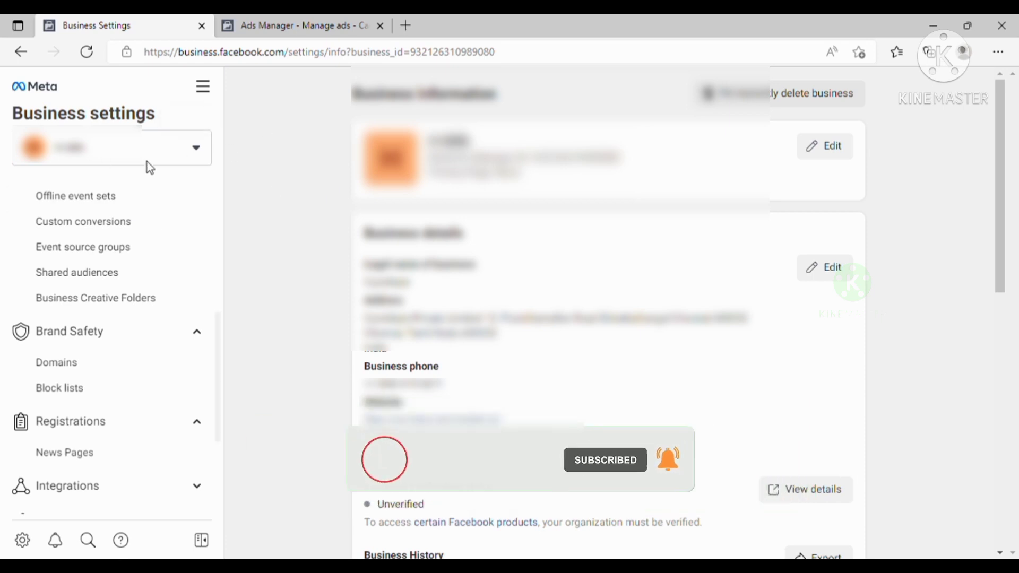
Look through the list of available businesses in the account switcher without changing the current one.
click(196, 153)
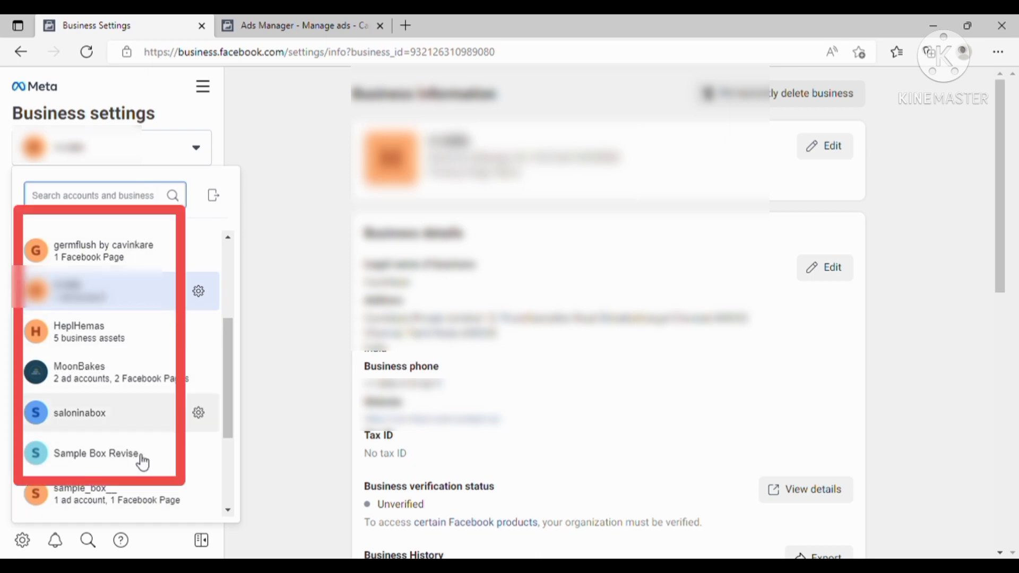
drag(232, 398, 232, 326)
click(282, 334)
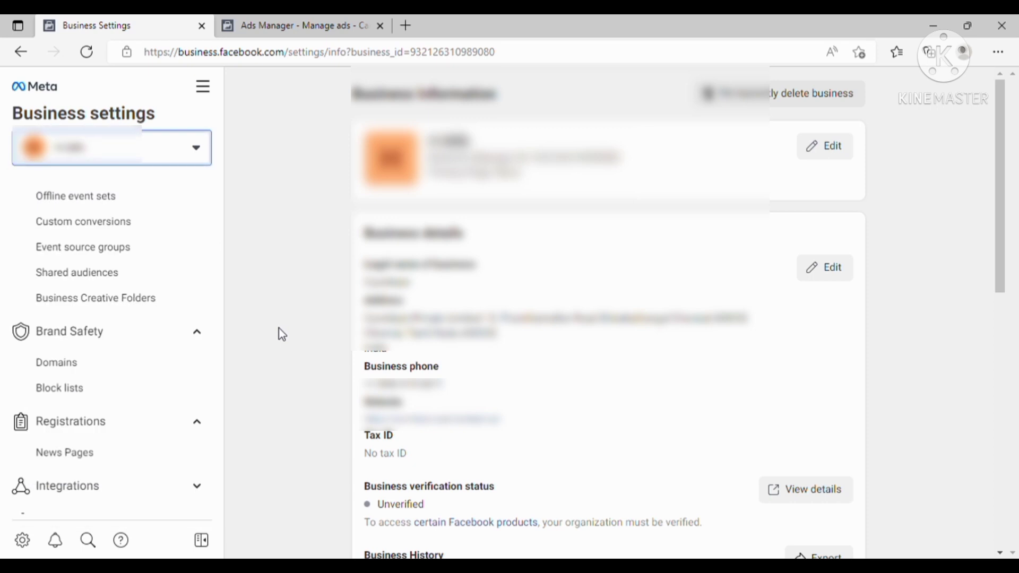